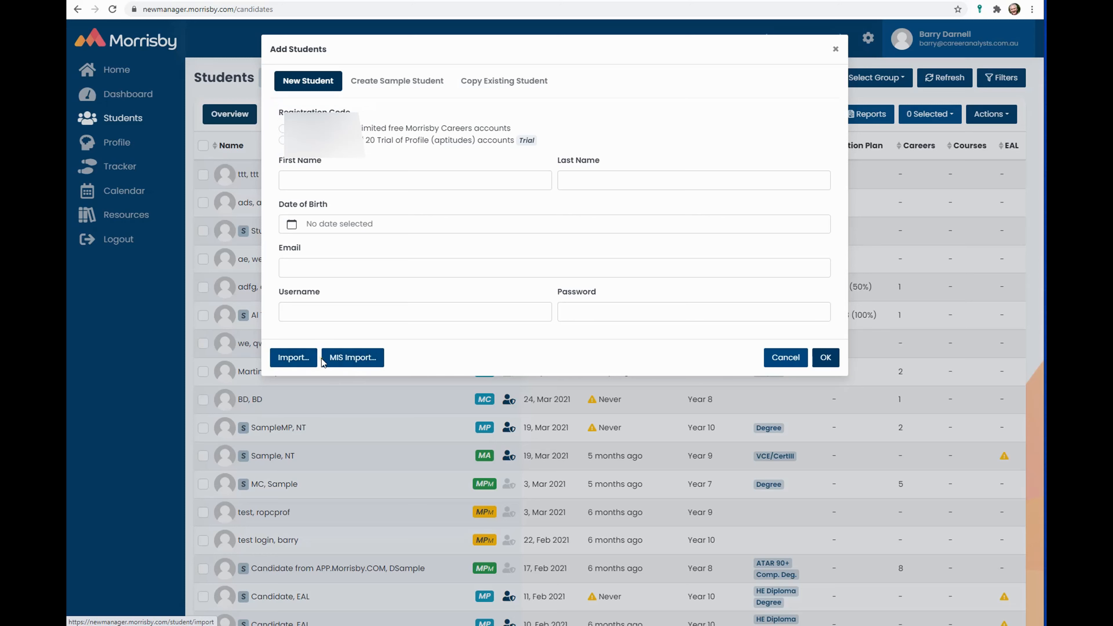
- Choose Import... in the Add Students dialog to launch the CSV import wizard
left_click(293, 357)
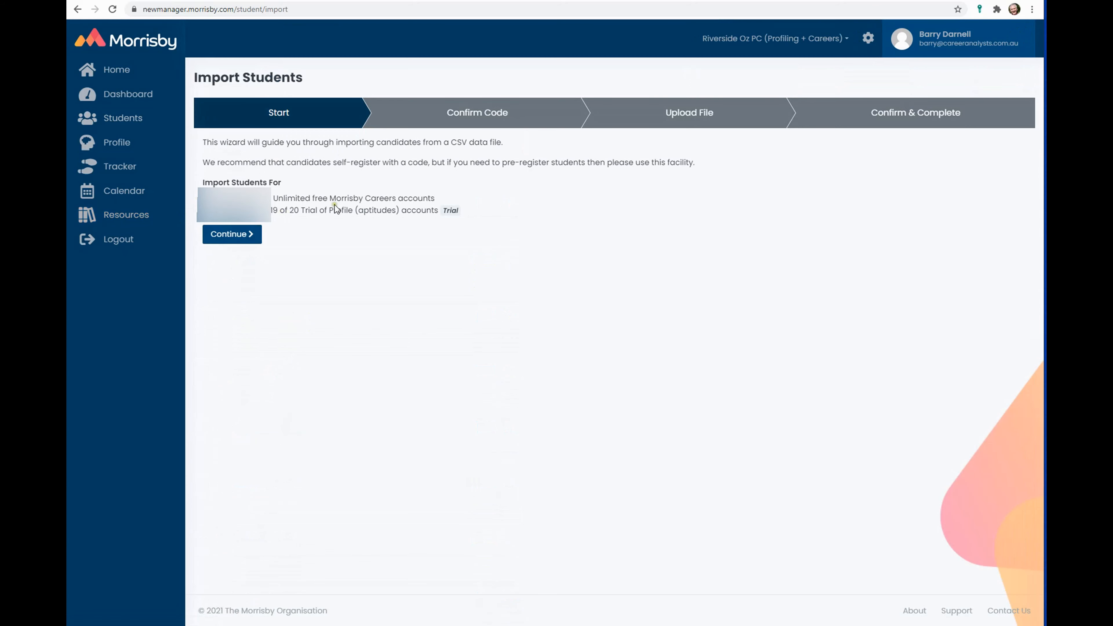
- Continue to Upload File, note the dd/mm/yyyy date format, and open the downloaded CSV template in Excel
left_click(235, 237)
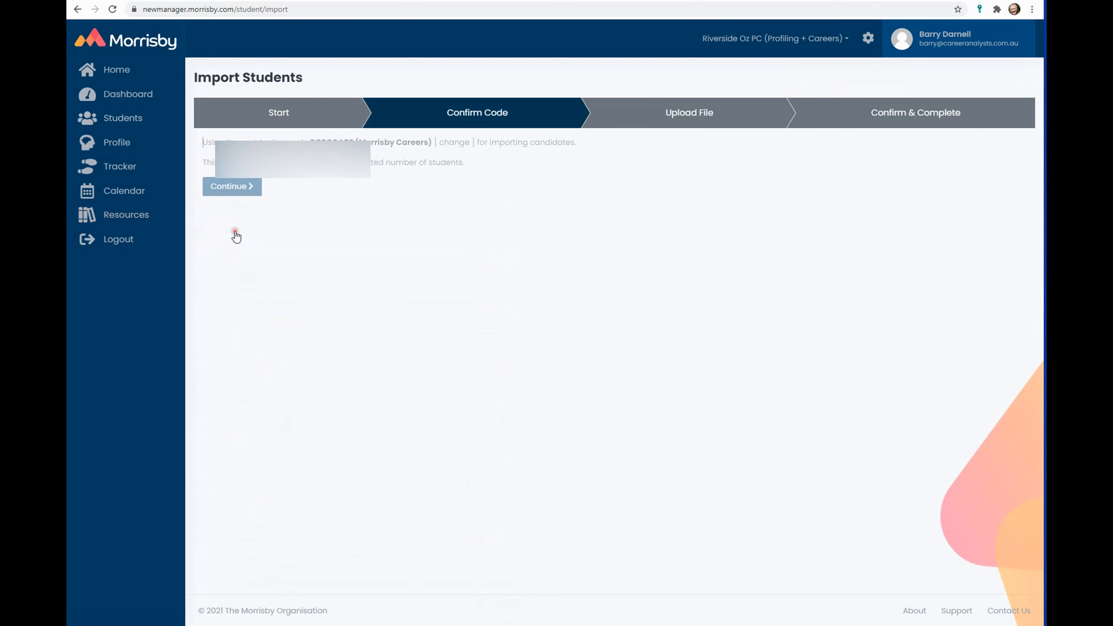
left_click(239, 189)
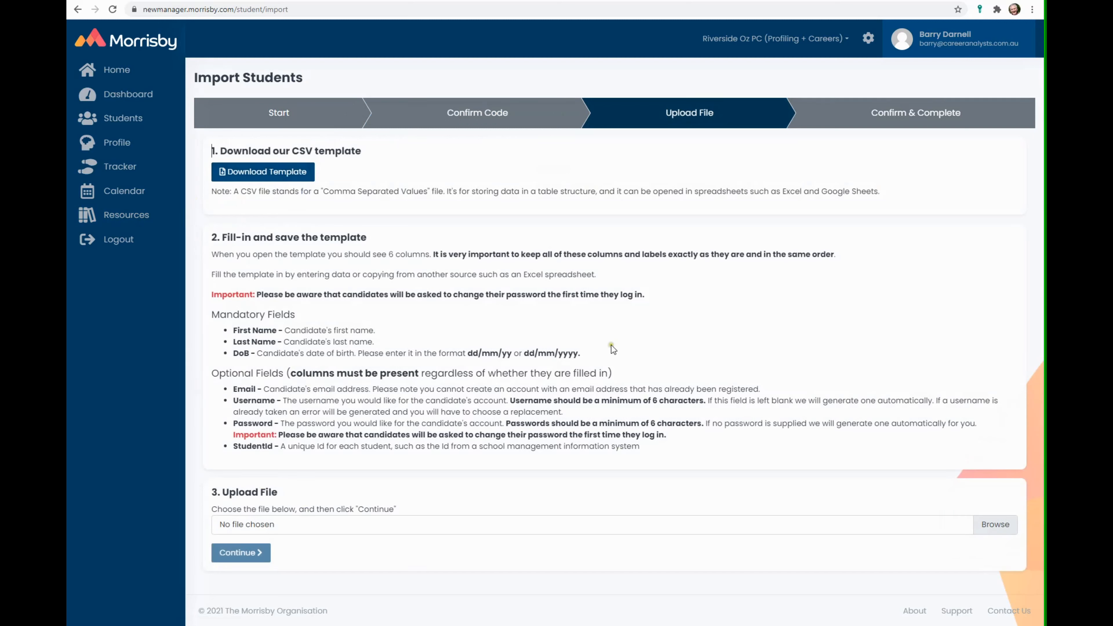
left_click_drag(524, 353, 578, 354)
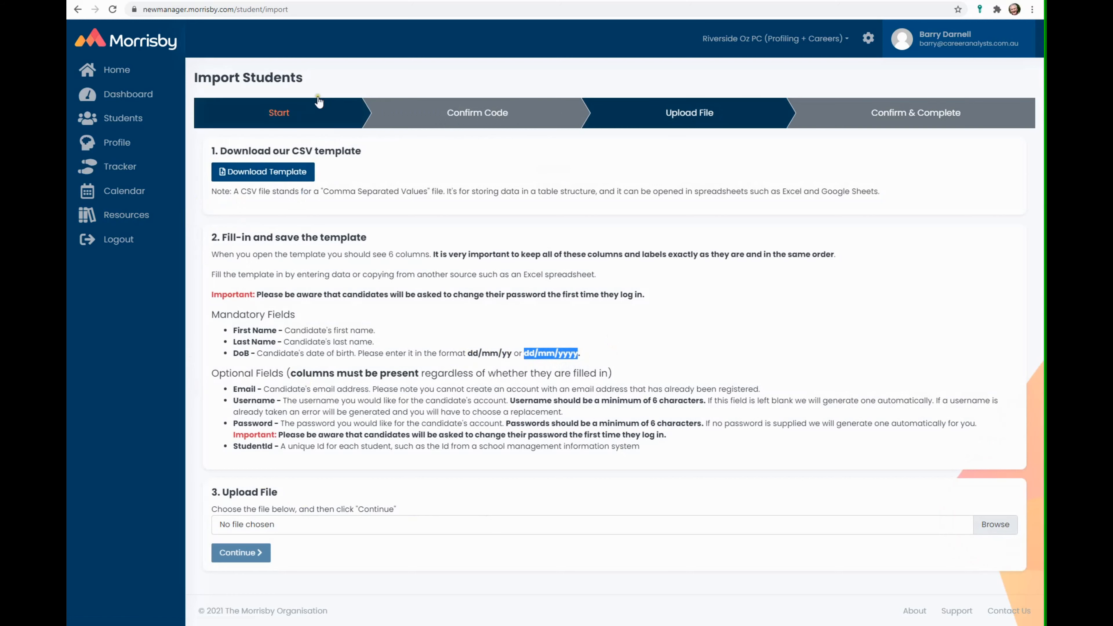
left_click(263, 172)
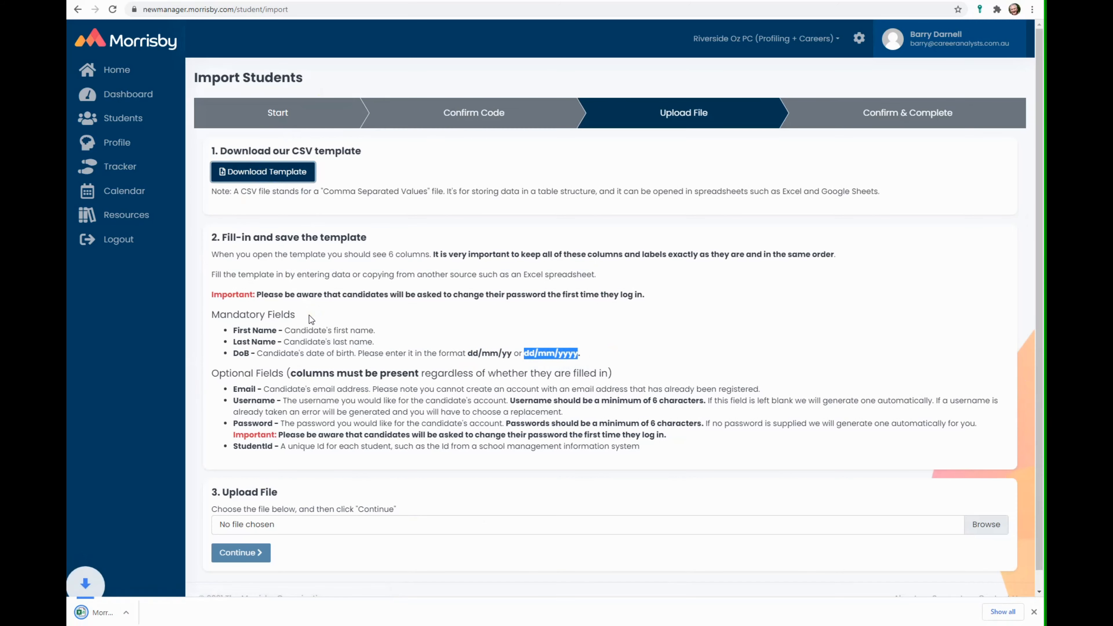
left_click(80, 603)
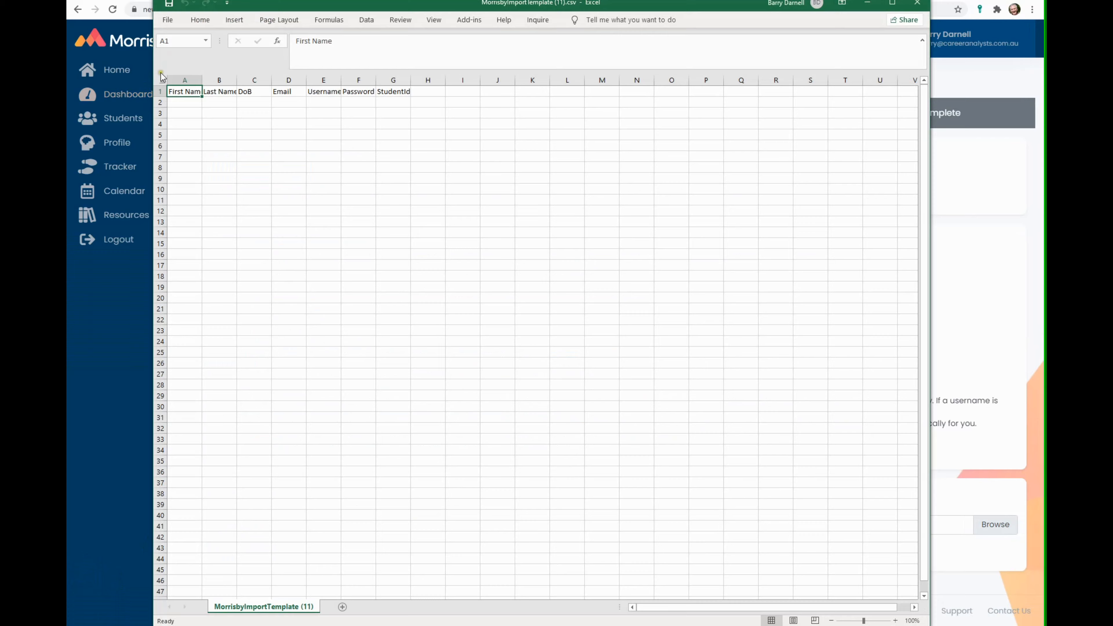
- Select the whole sheet and widen all columns so headers First Name through StudentId show fully
left_click(160, 83)
left_click_drag(202, 80, 242, 91)
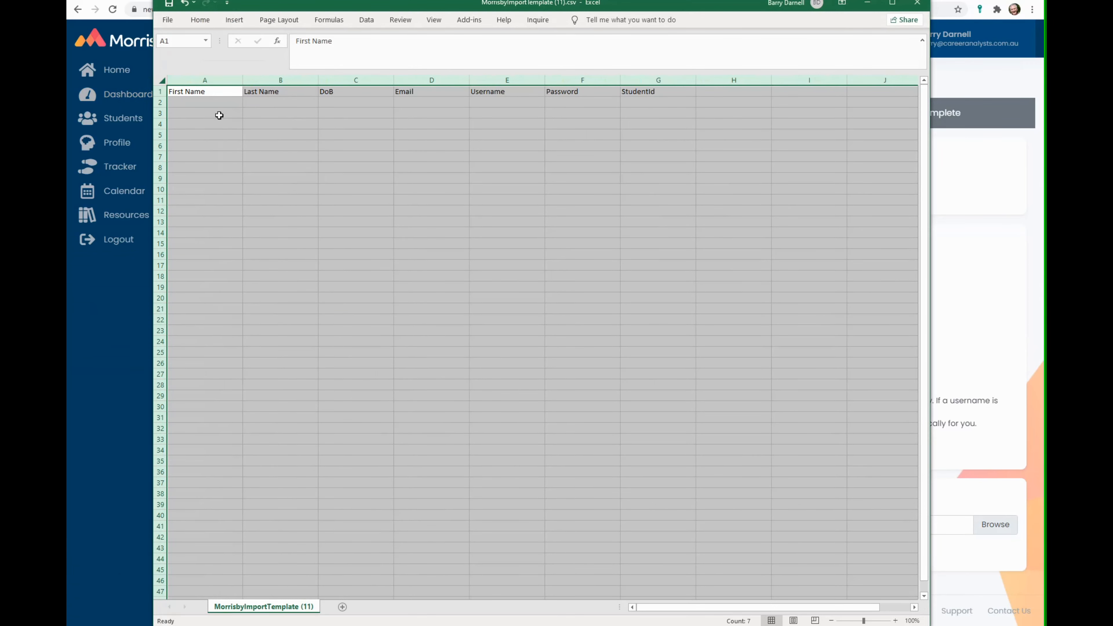
left_click(211, 102)
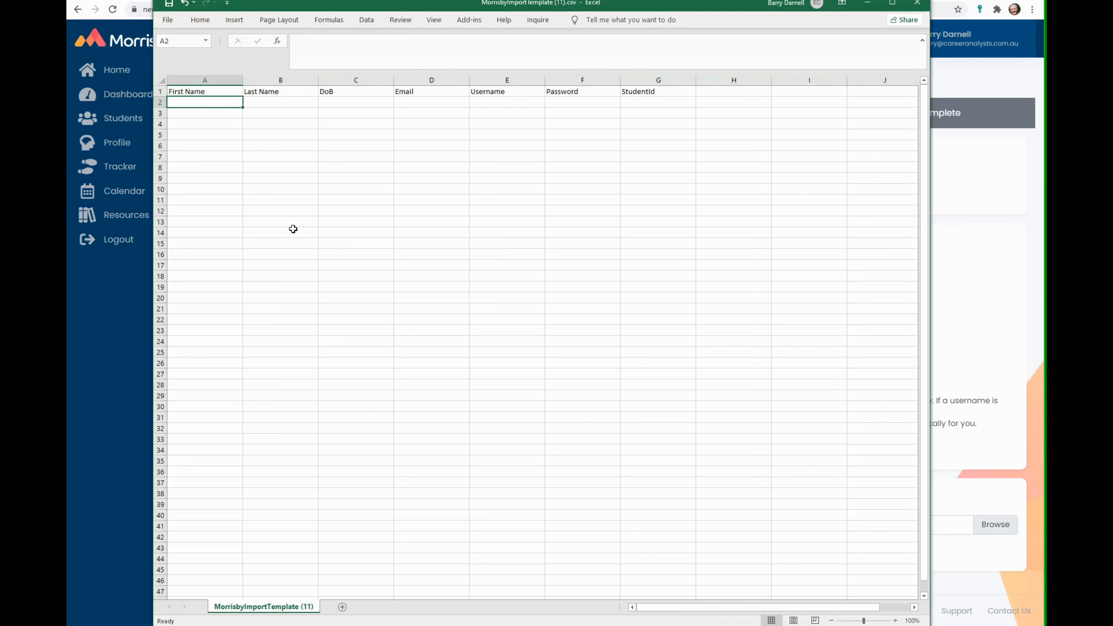
- Enter the student's first and last name, date of birth 05/05/2005 and e-mail address in row 2
type("5555")
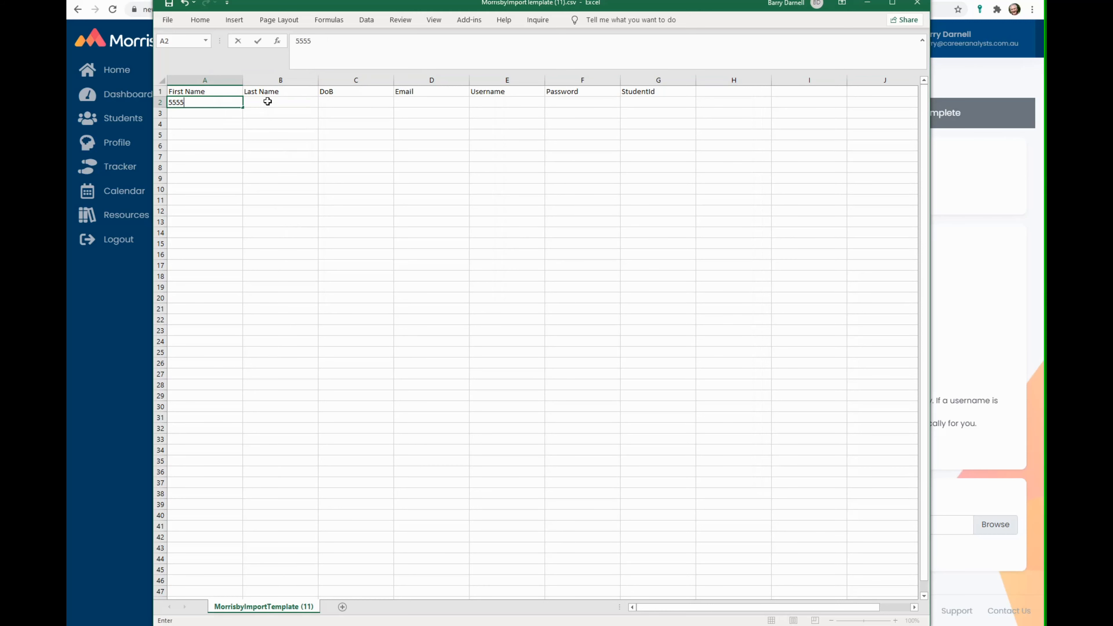
left_click(267, 101)
type("5555")
left_click(358, 108)
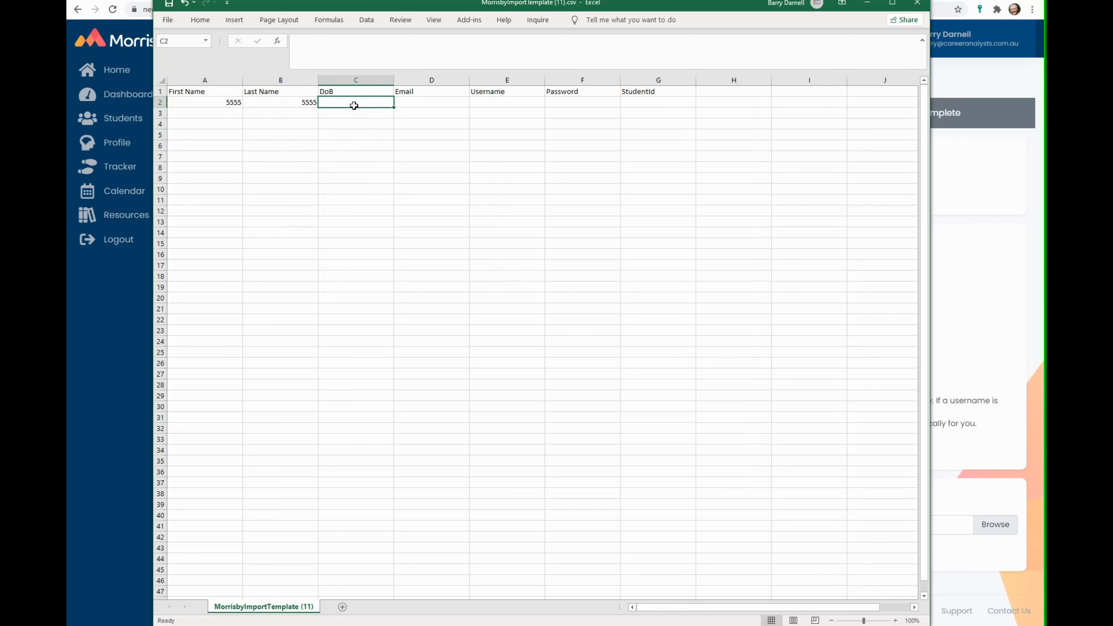
type("05/05/2005")
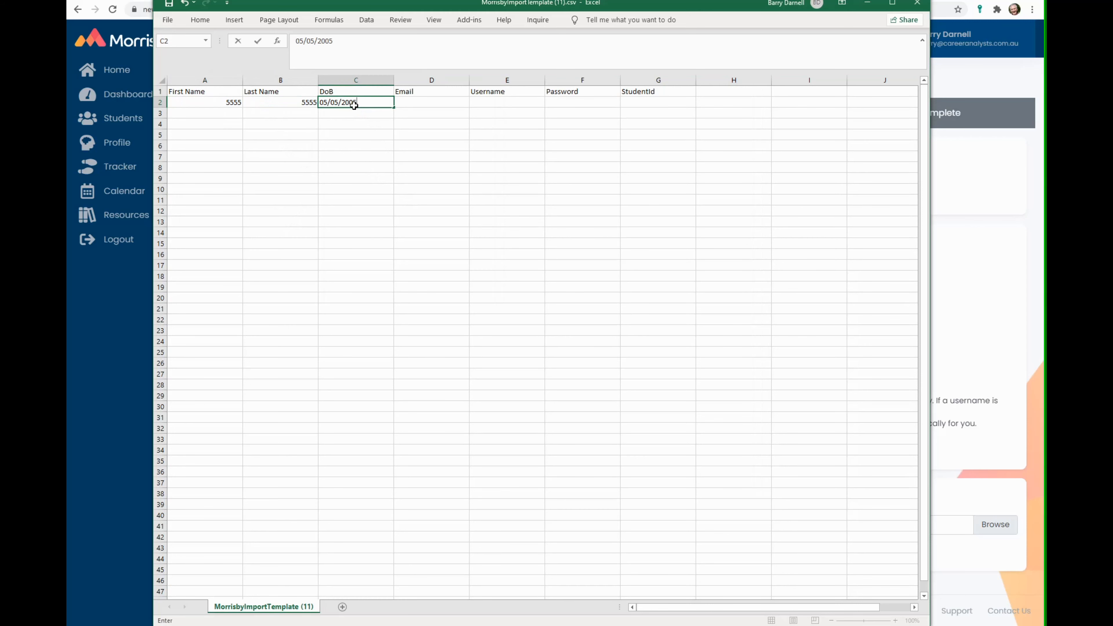
key("Tab")
type("555@55.com")
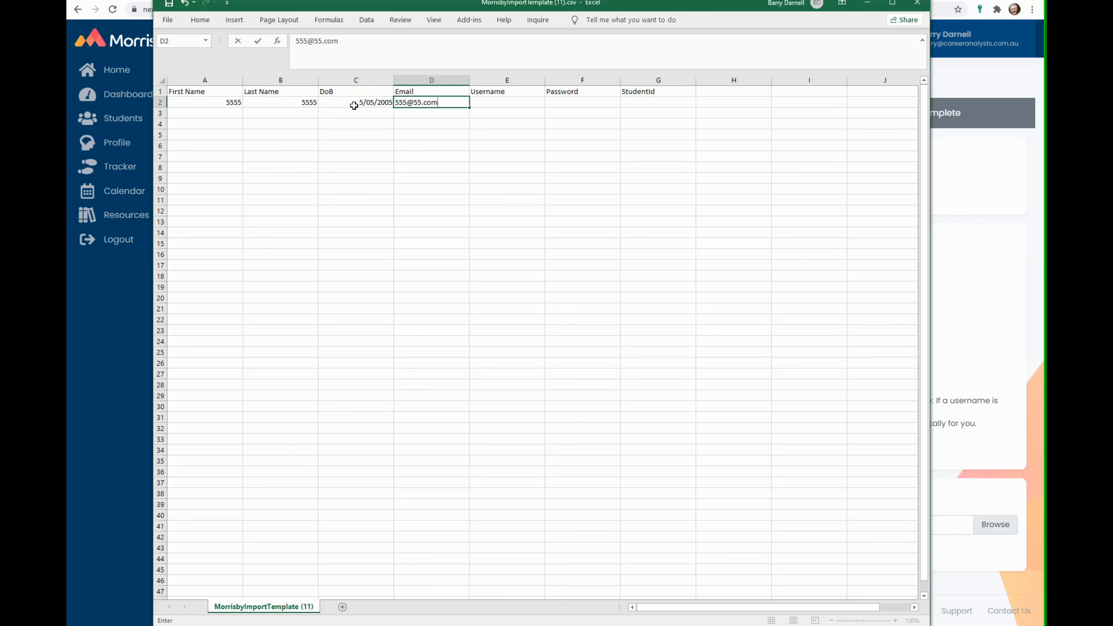
key("Tab")
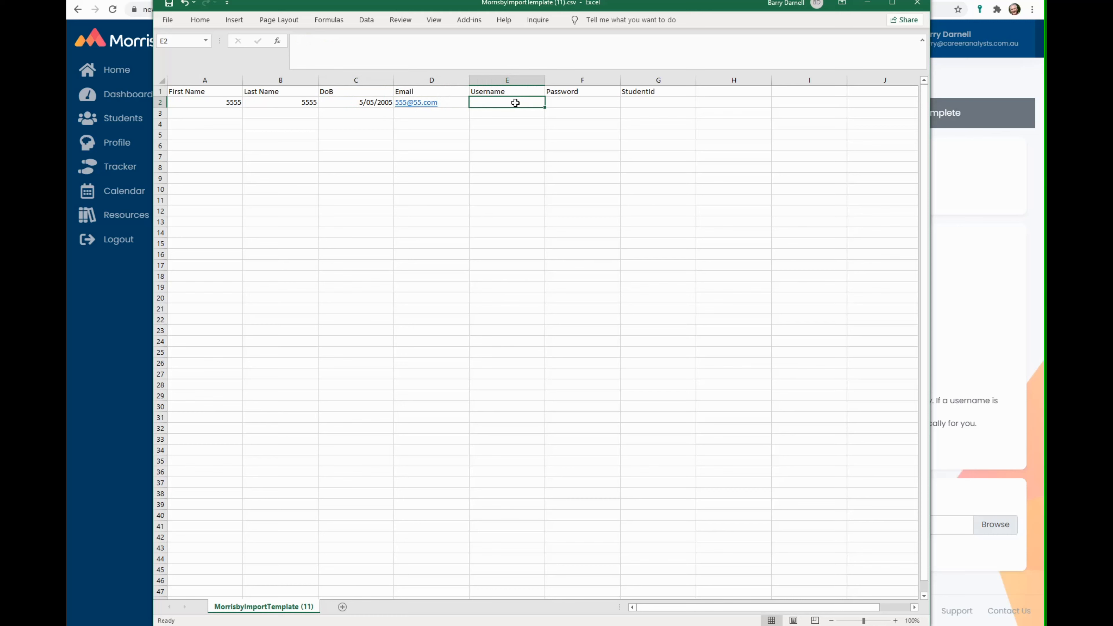
left_click(572, 103)
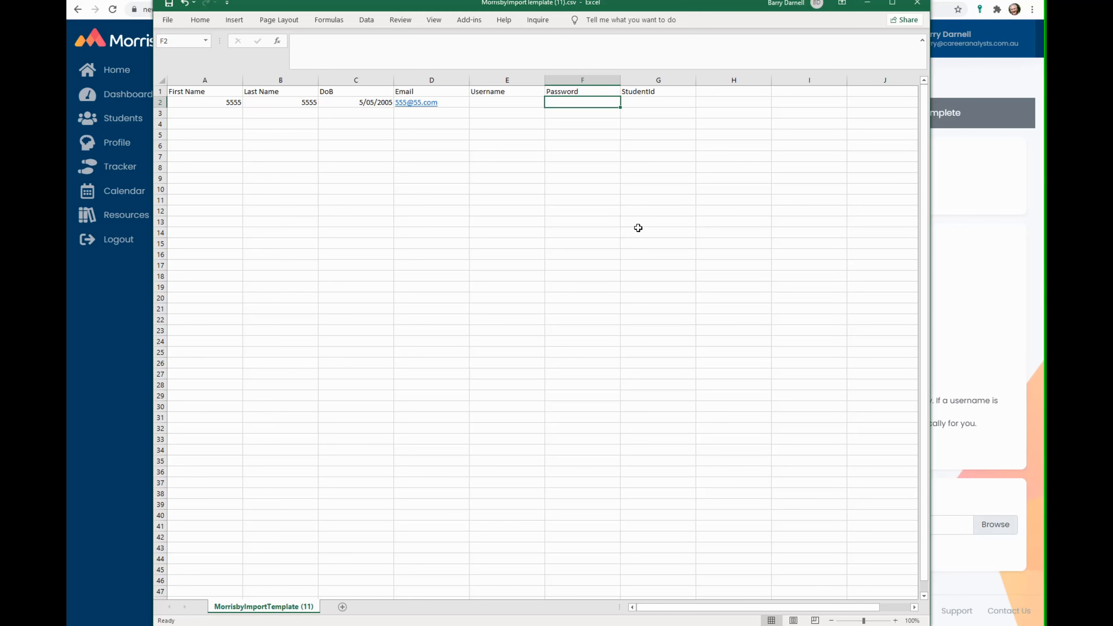
- Fill in the student's password in F2 and student ID in G2
type("sample")
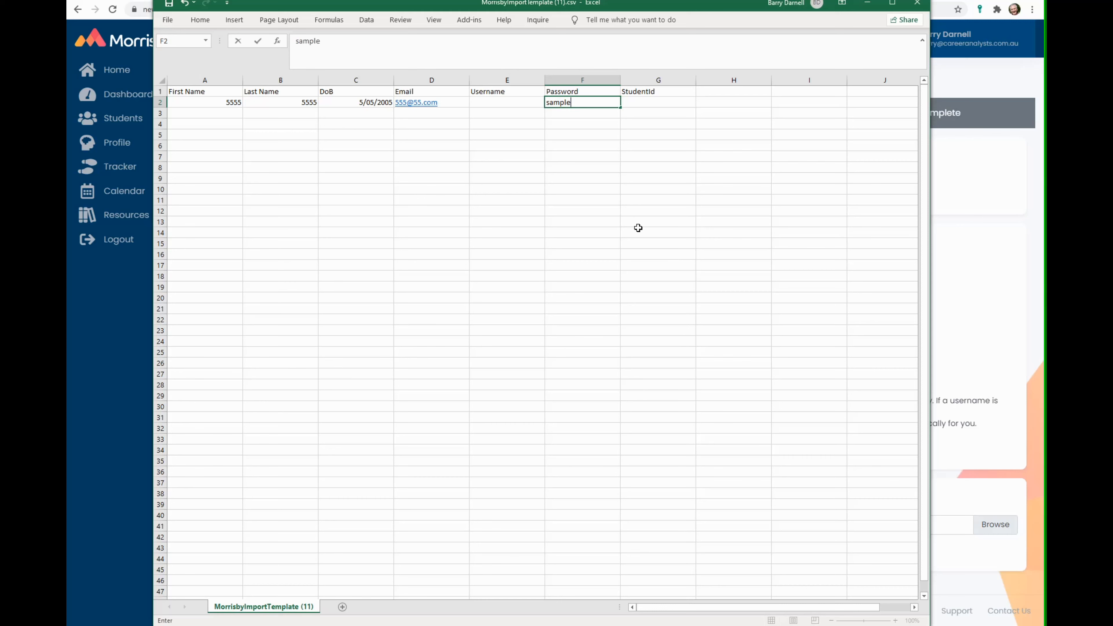
left_click(638, 100)
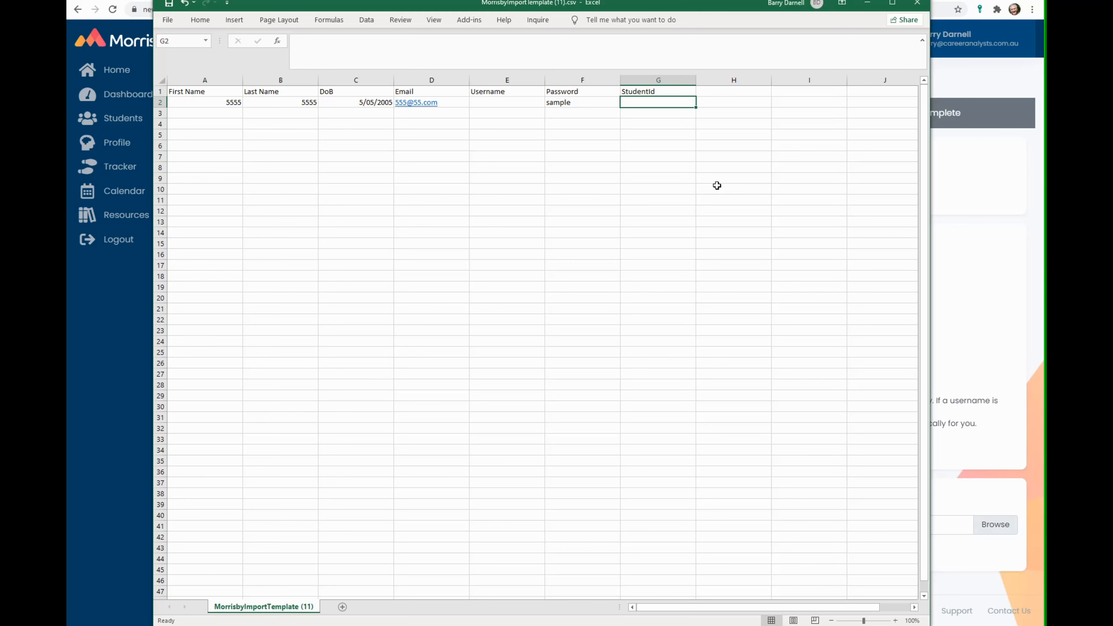
type("7890BB")
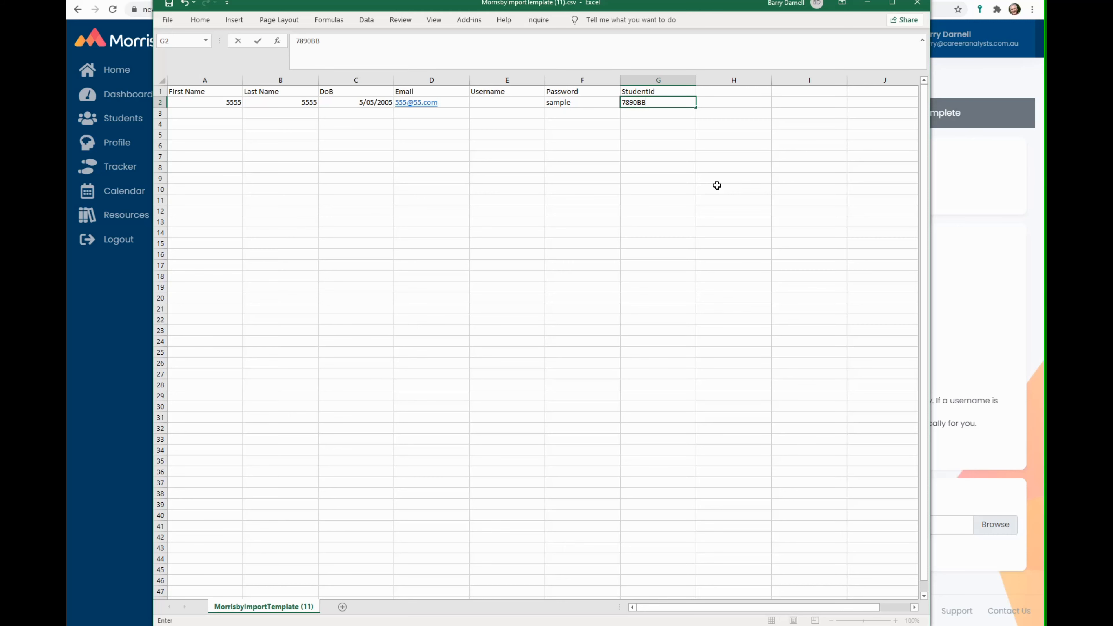
left_click(221, 114)
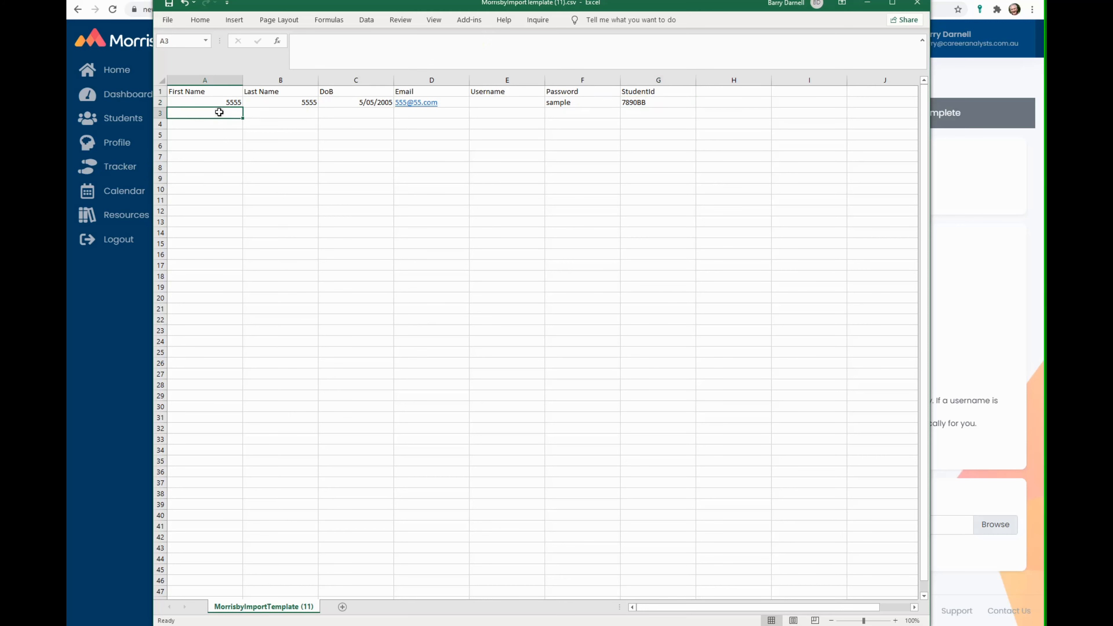
type("6666")
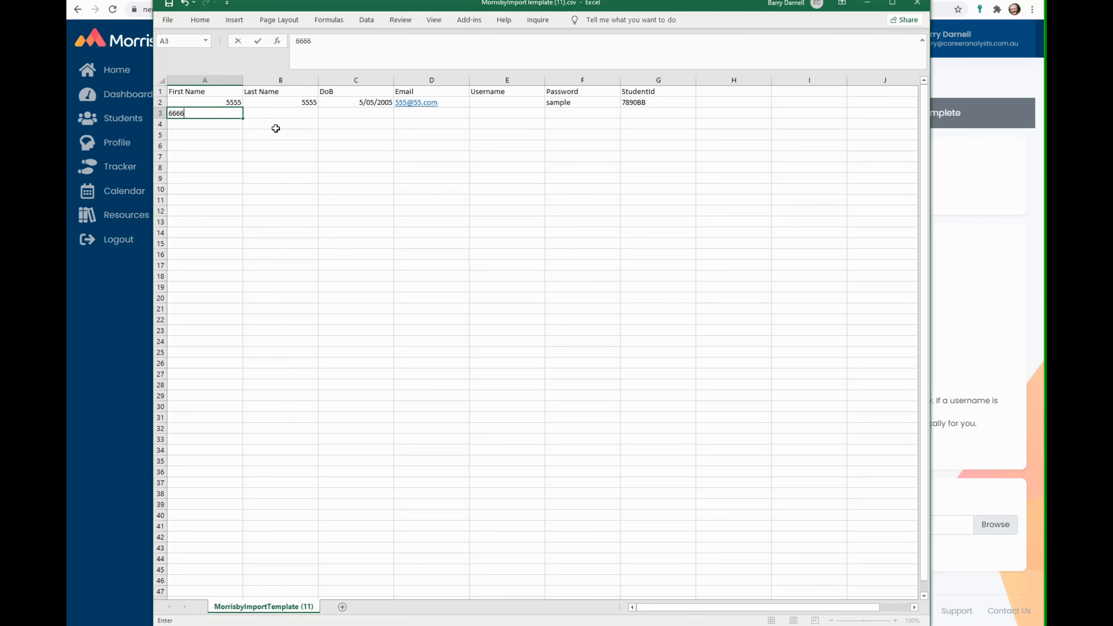
left_click(281, 115)
type("666")
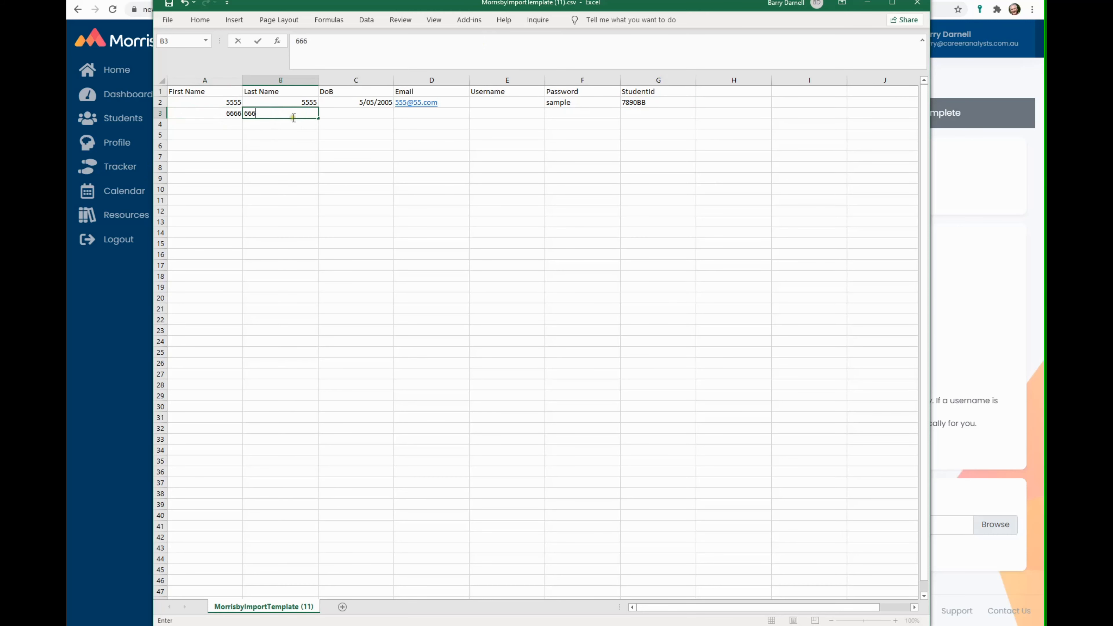
left_click(370, 111)
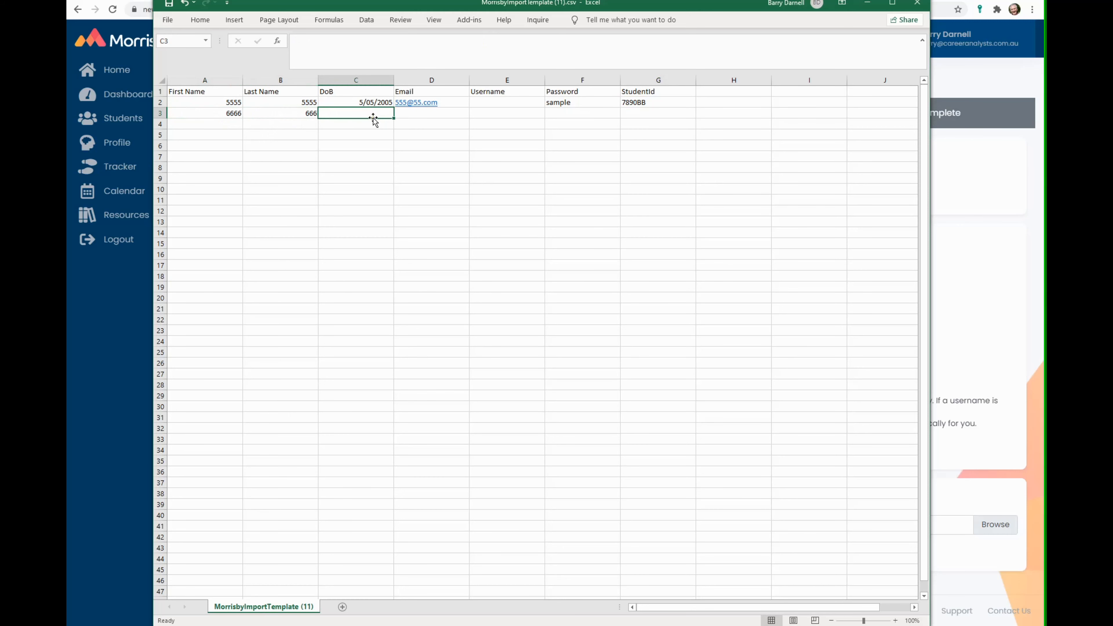
type("06062006")
key("Tab")
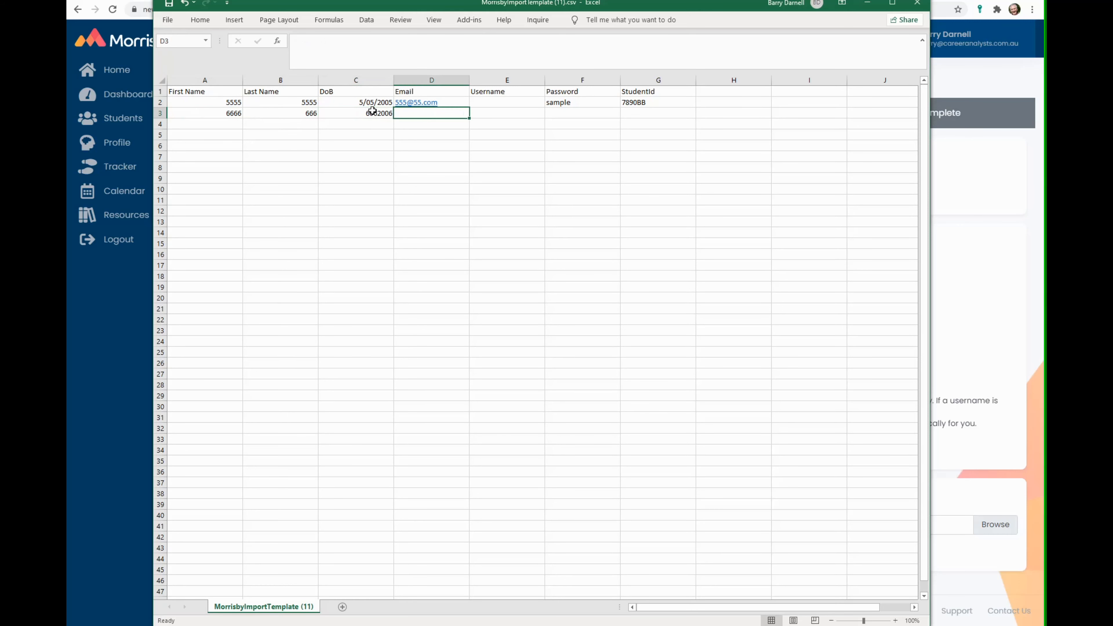
type("666@66.com")
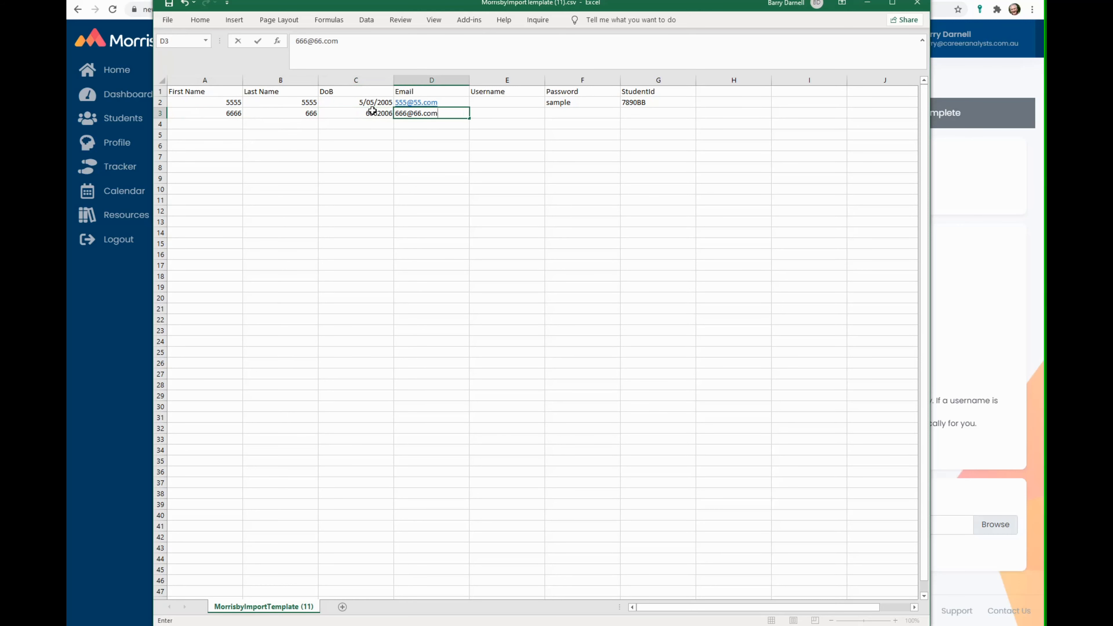
- Add the password and student ID to row 3, then save the template and close Excel
left_click(566, 112)
type("sample")
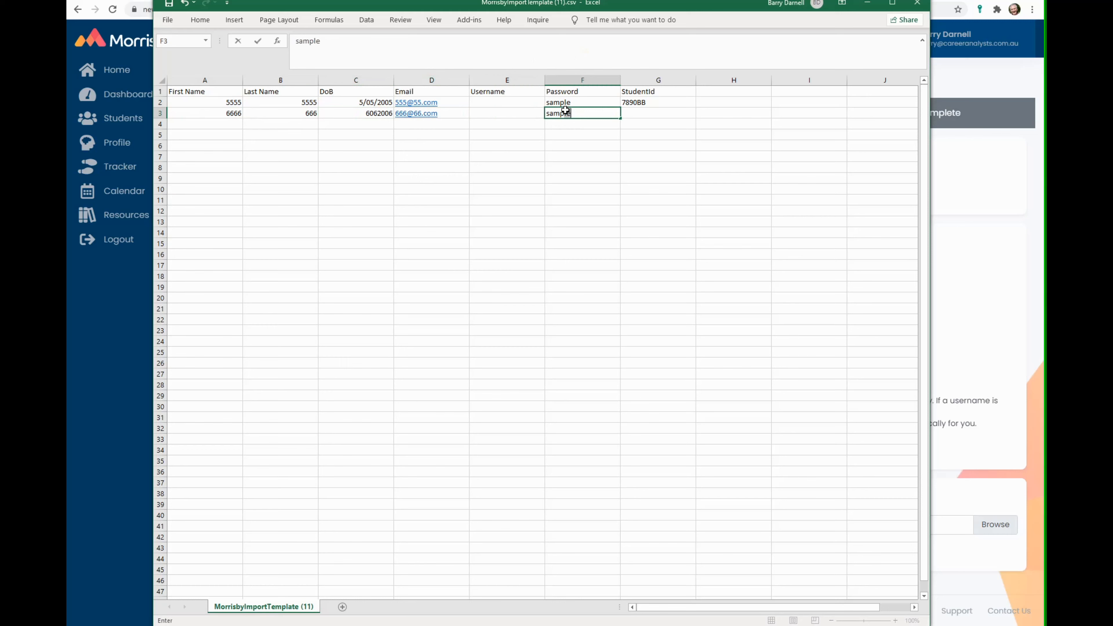
key("Tab")
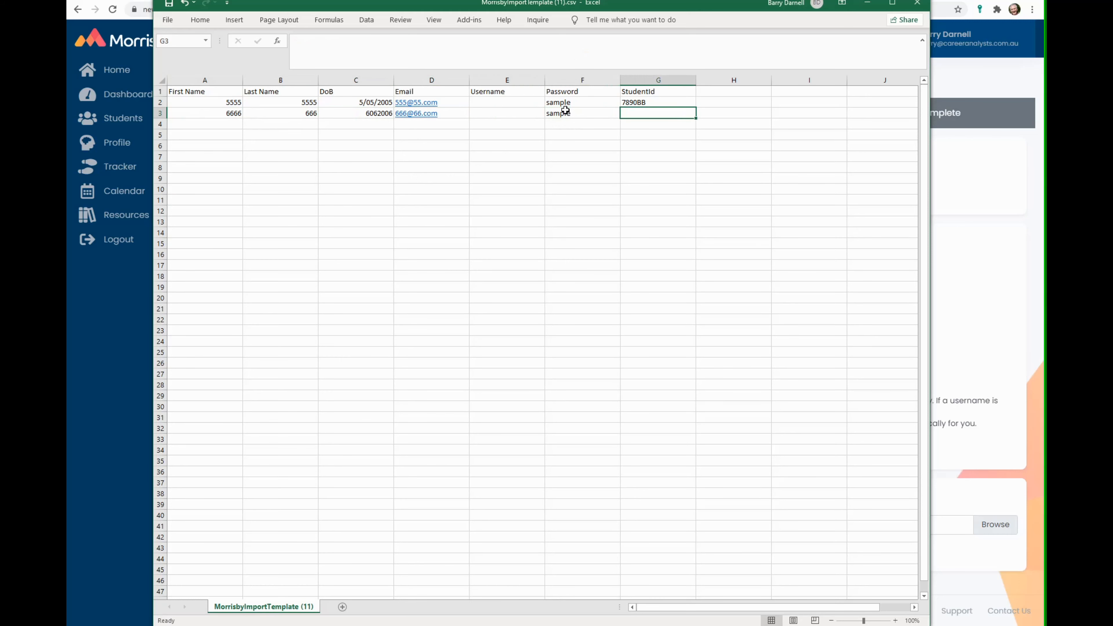
type("4524536")
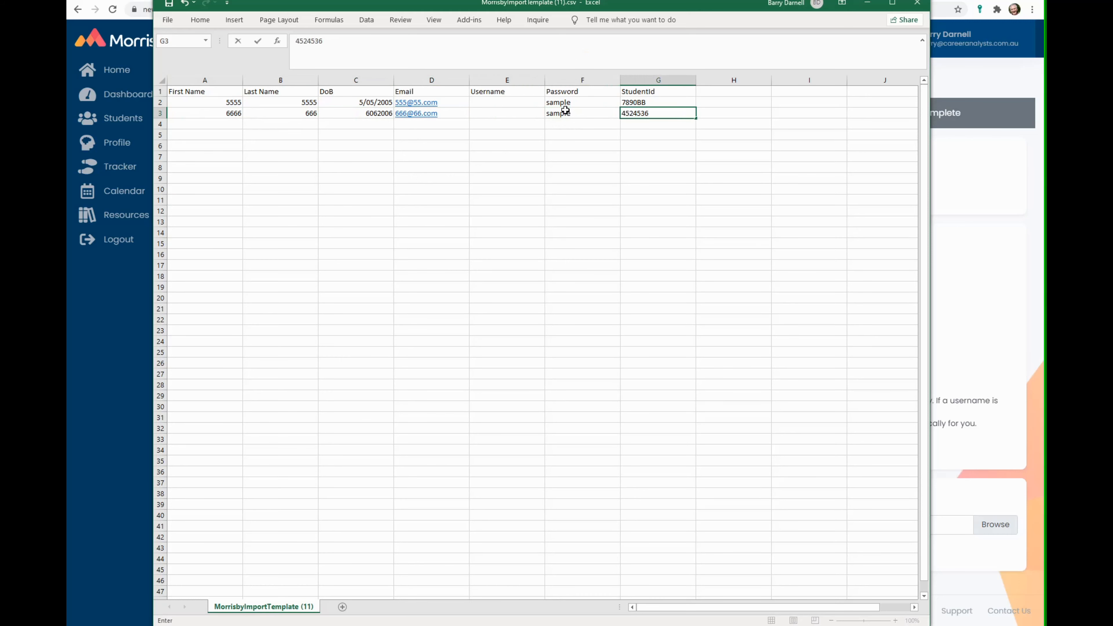
left_click(169, 6)
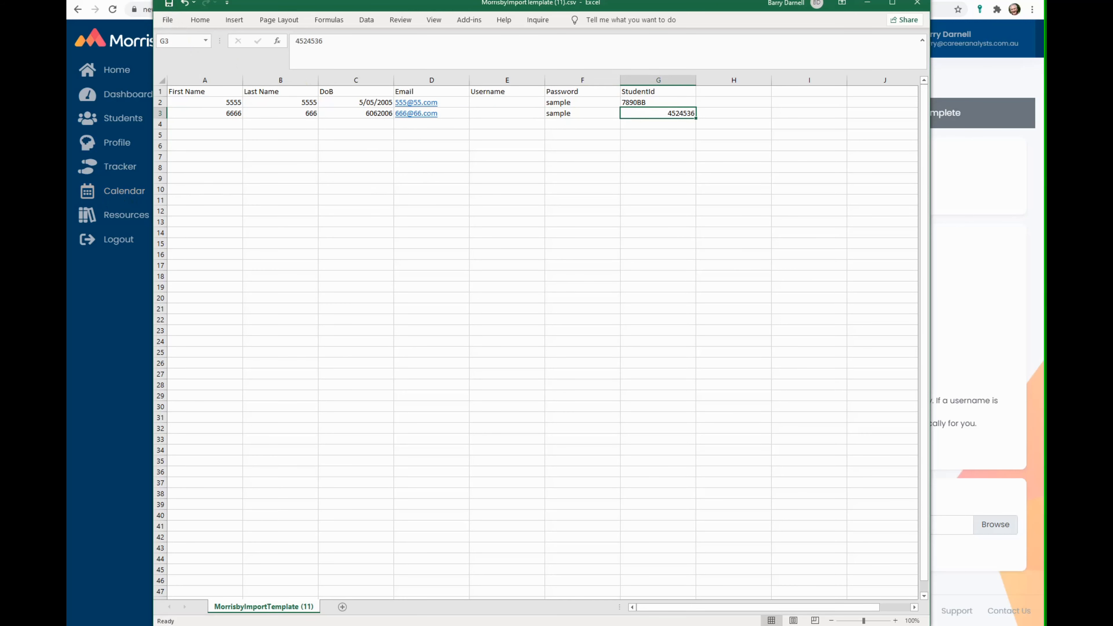
left_click(917, 3)
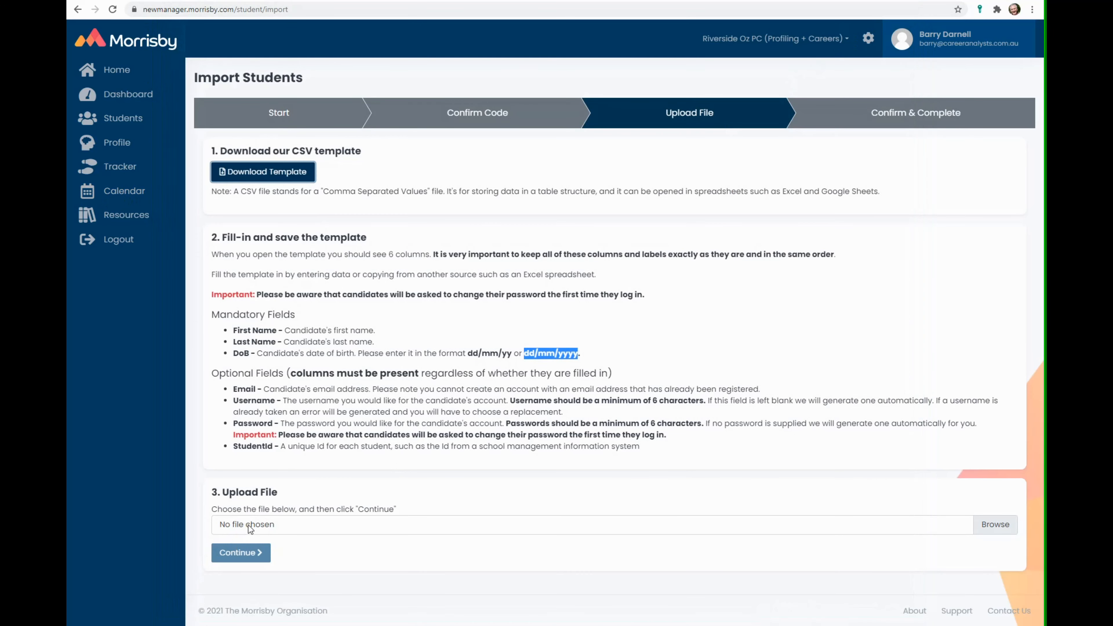
- Upload MorrisbyImportTemplate (11).csv from Downloads and continue to the Confirm & Complete step
left_click(1001, 528)
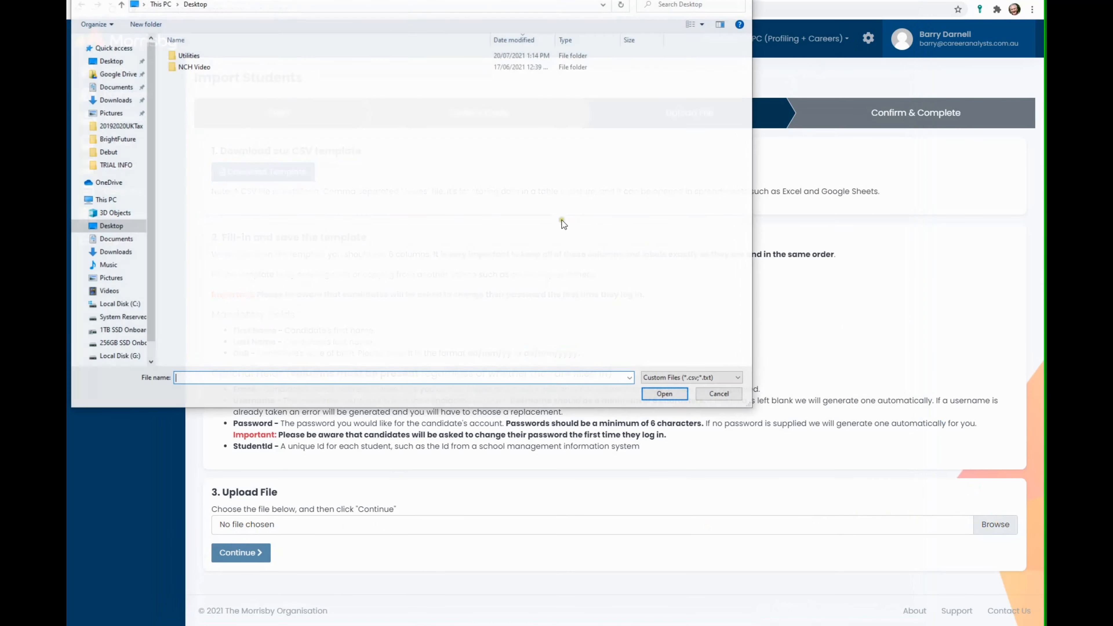
left_click(115, 100)
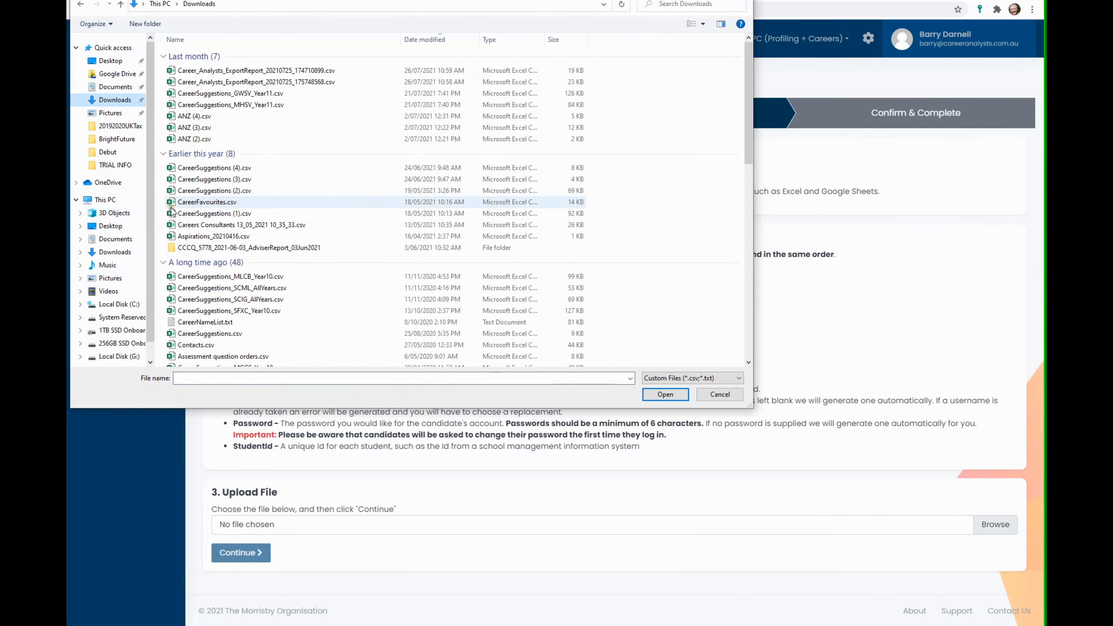
left_click(219, 70)
left_click(665, 394)
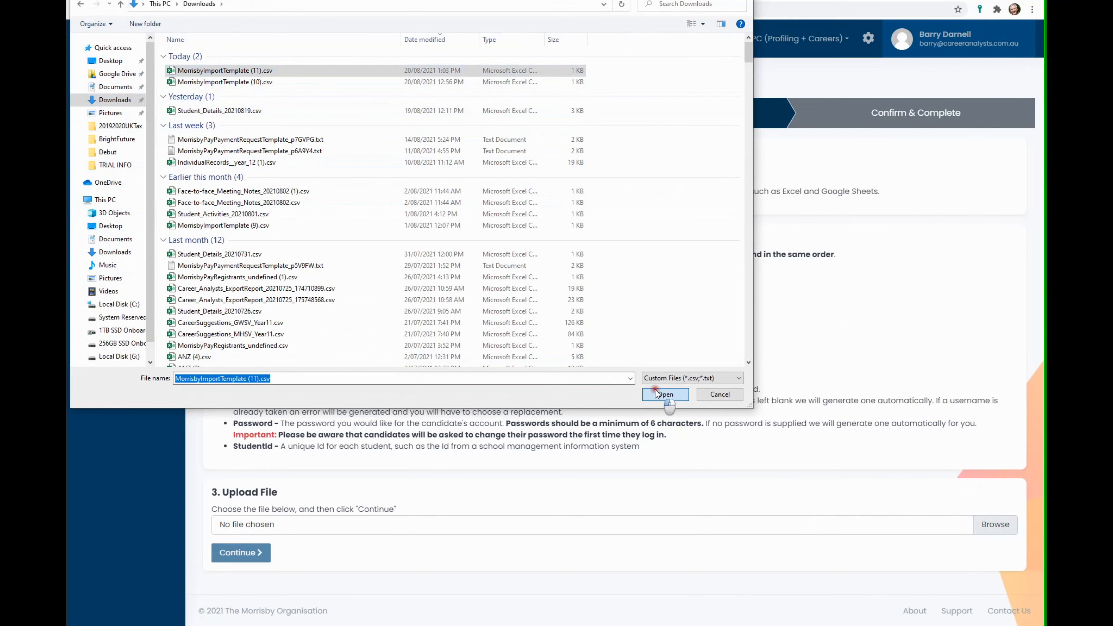
left_click(241, 552)
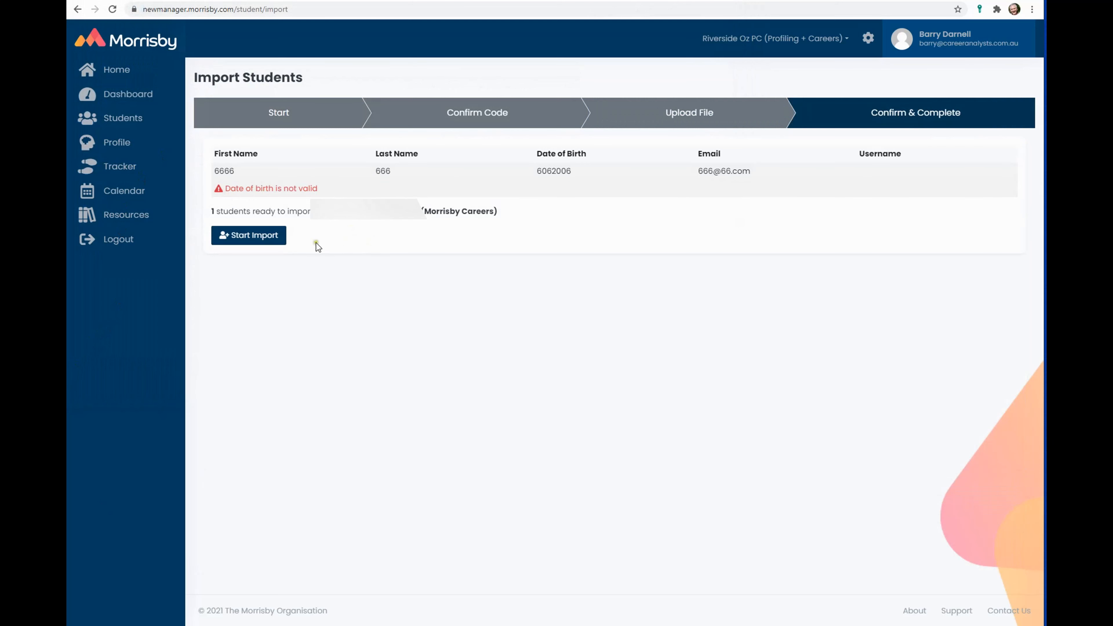
- Start the import and acknowledge the Import complete message
left_click(254, 237)
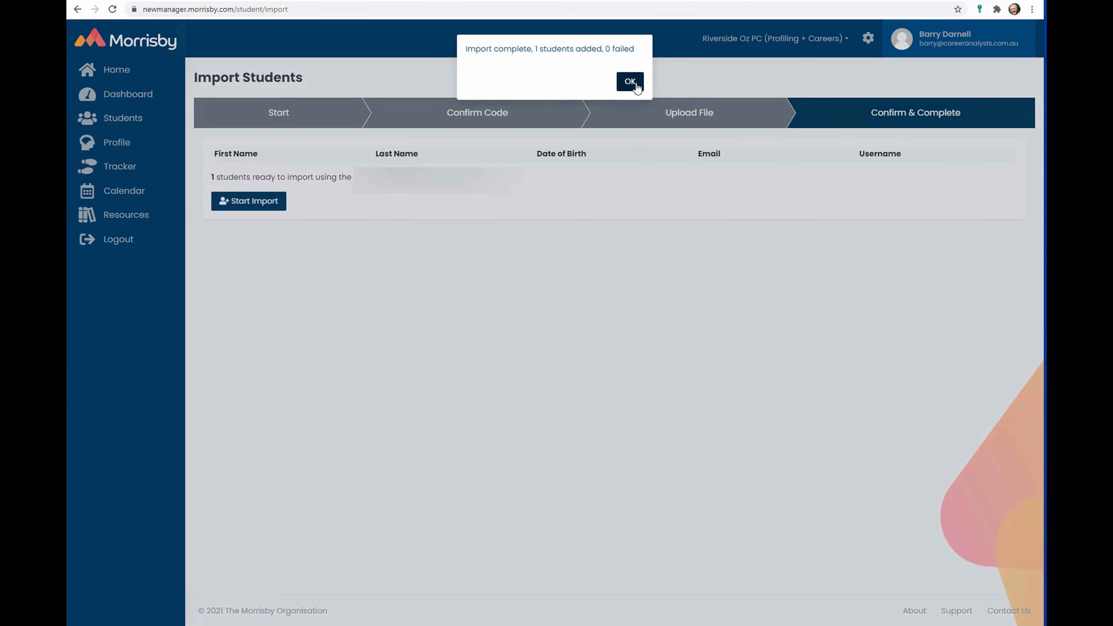
left_click(628, 84)
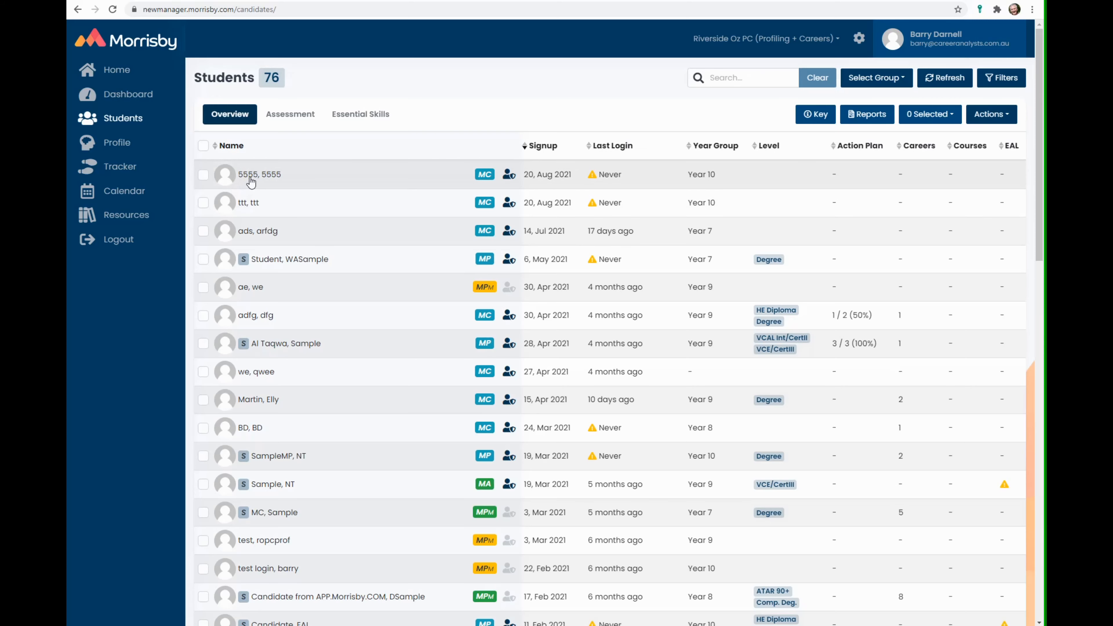
- Filter the Students list to the Import 20 Aug 21 - 3 group
left_click(874, 77)
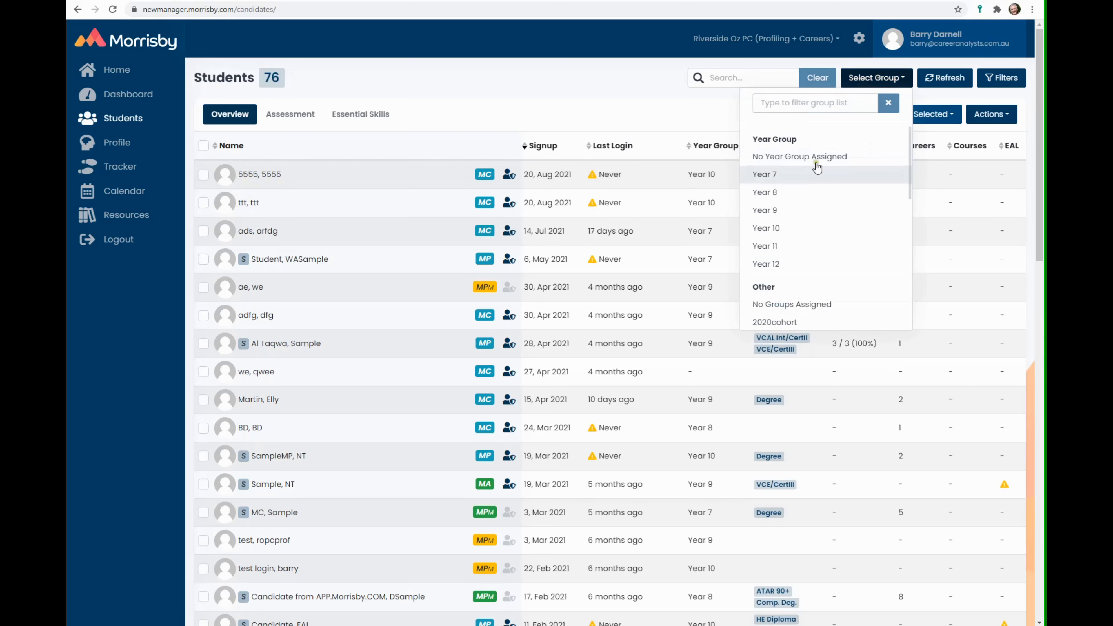
scroll(817, 175, "down", 2)
scroll(817, 188, "down", 3)
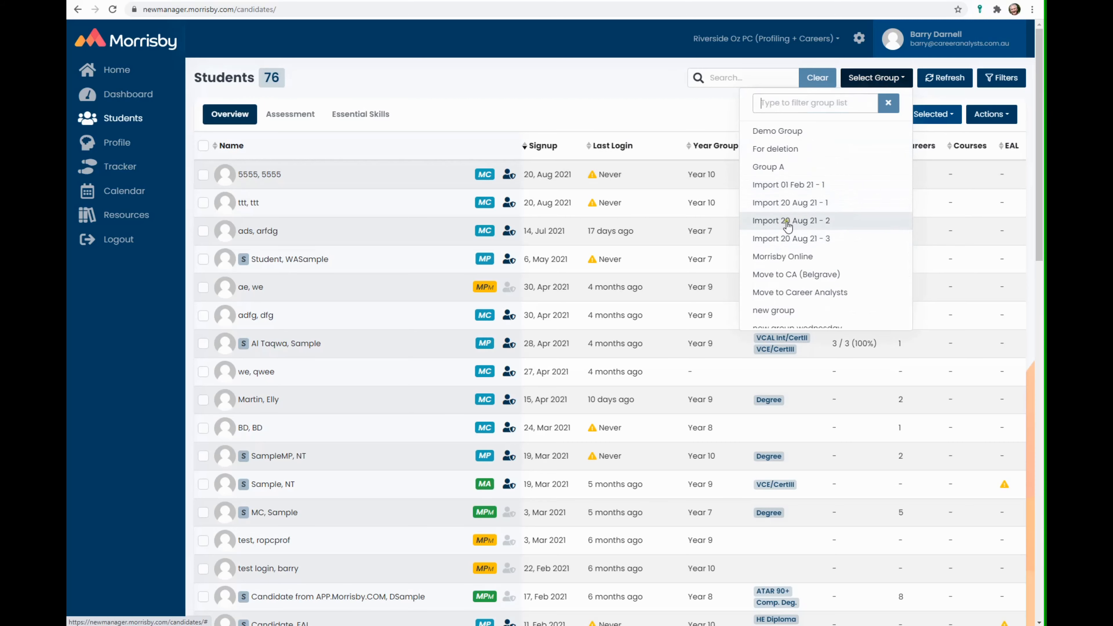
left_click(784, 240)
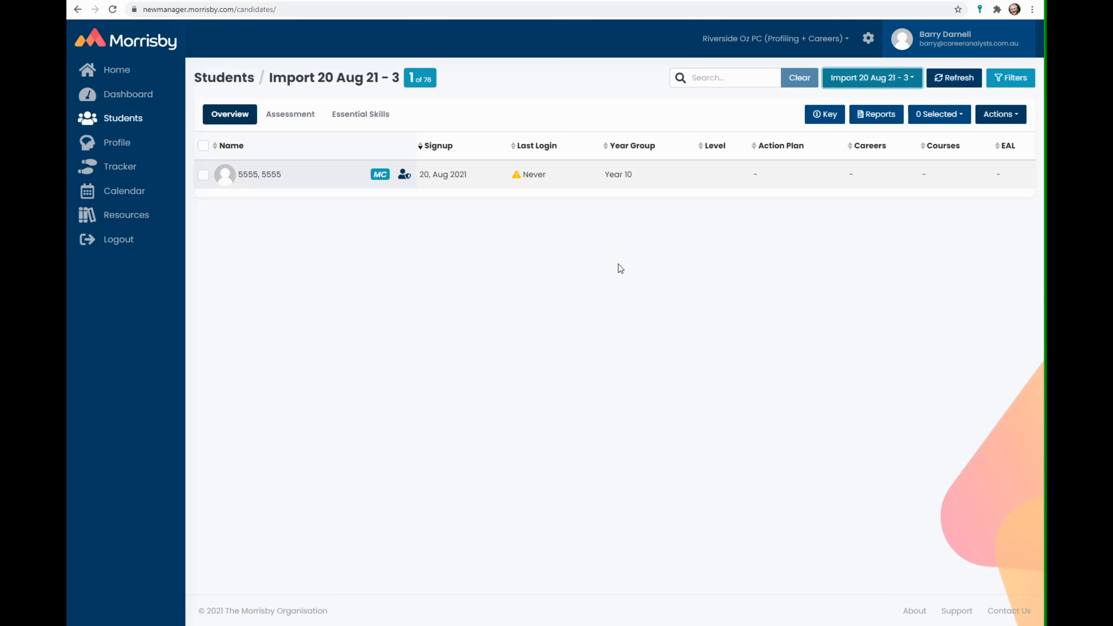
- Open the imported student's profile and highlight their Student Id
left_click(265, 175)
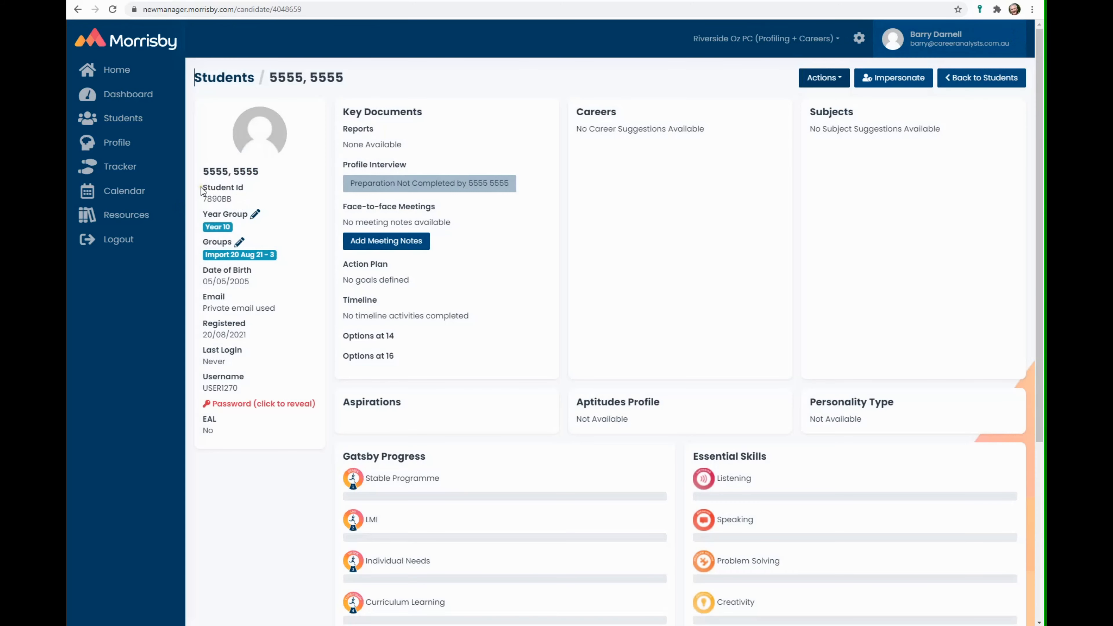
left_click_drag(200, 186, 234, 200)
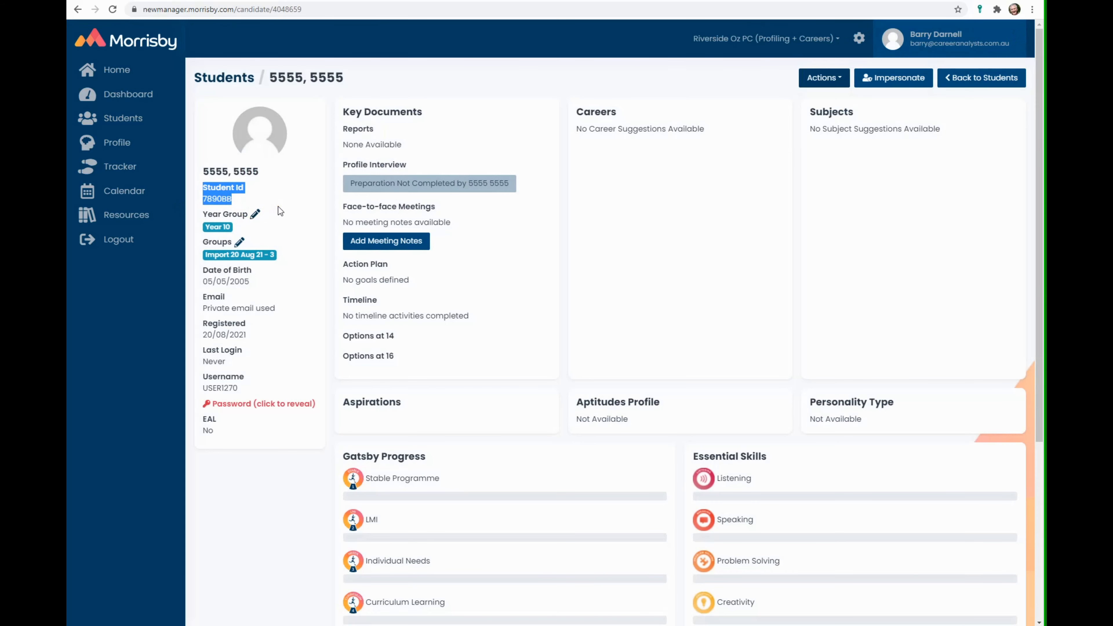